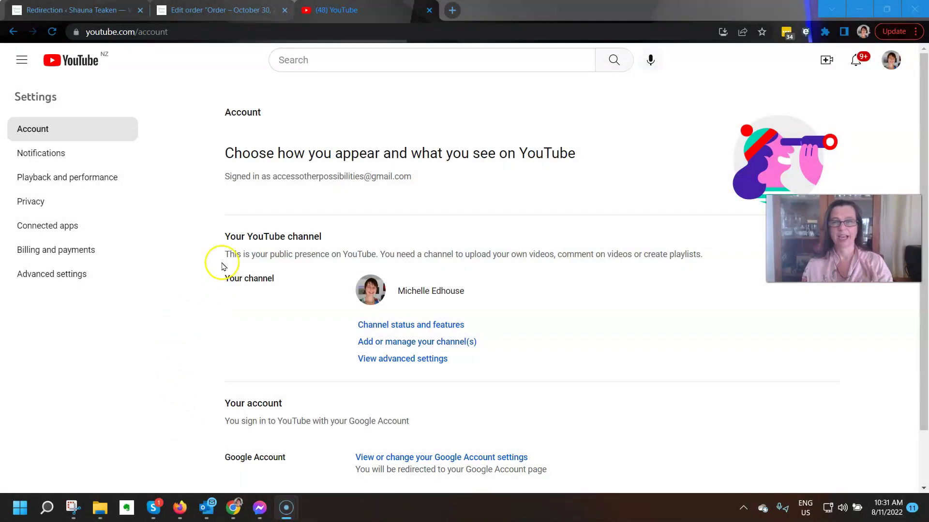
{"action": "left_click_drag", "start_coordinate": [397, 290], "coordinate": [477, 296]}
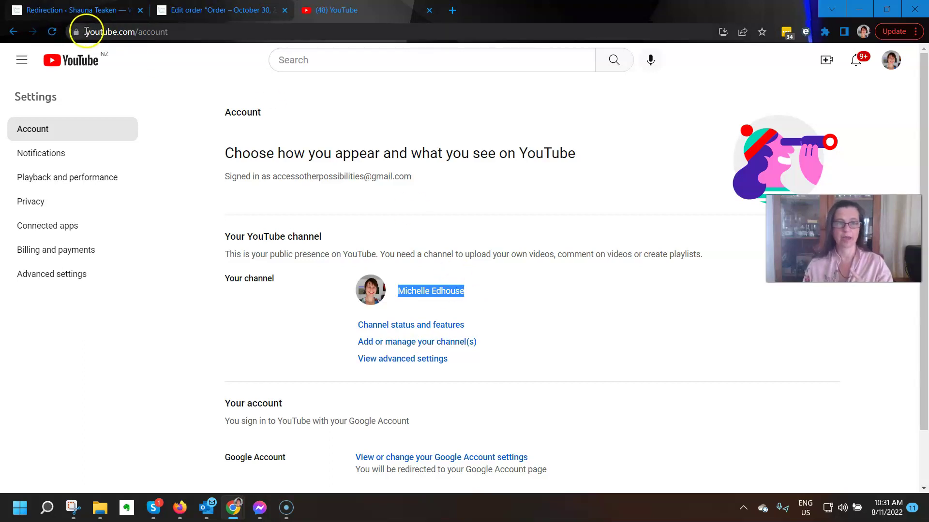
{"action": "left_click_drag", "start_coordinate": [86, 32], "coordinate": [171, 41]}
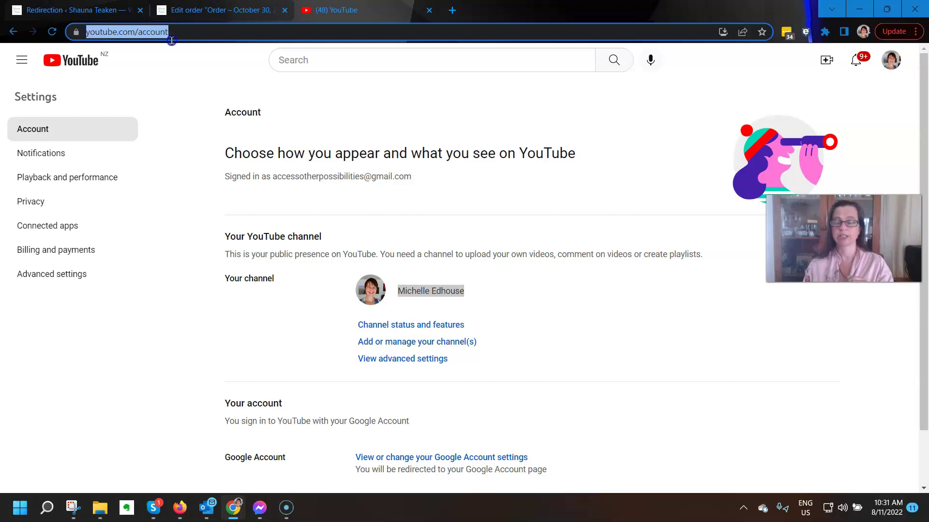
{"action": "left_click", "coordinate": [171, 41]}
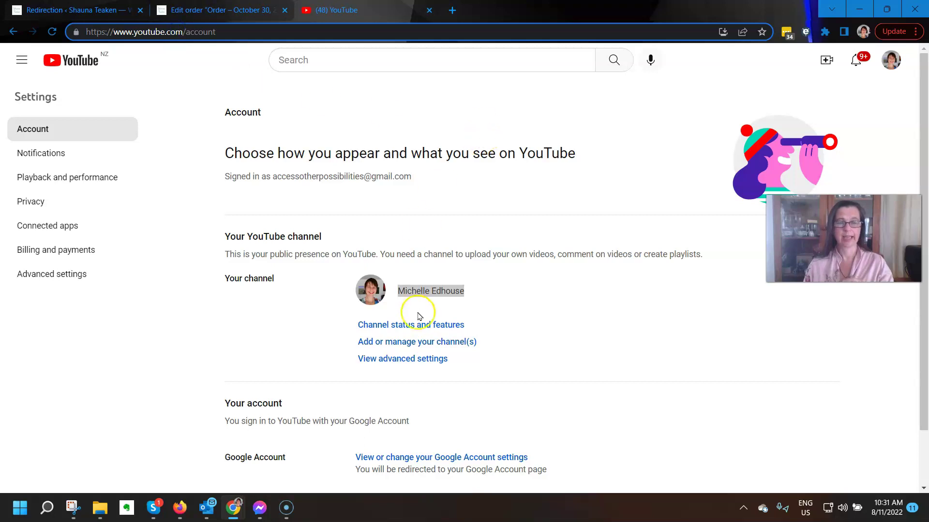
{"action": "triple_click", "coordinate": [398, 288]}
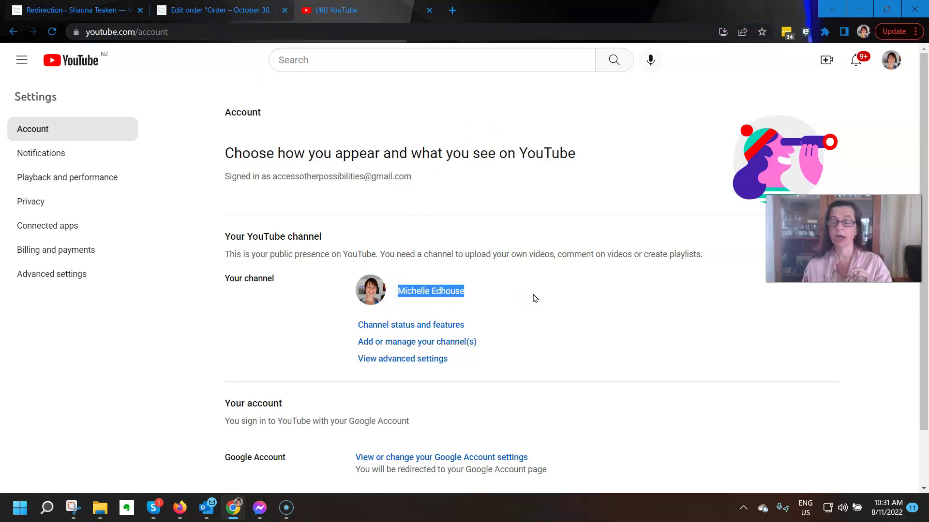
{"action": "scroll", "coordinate": [496, 383], "scroll_direction": "down", "scroll_amount": 1}
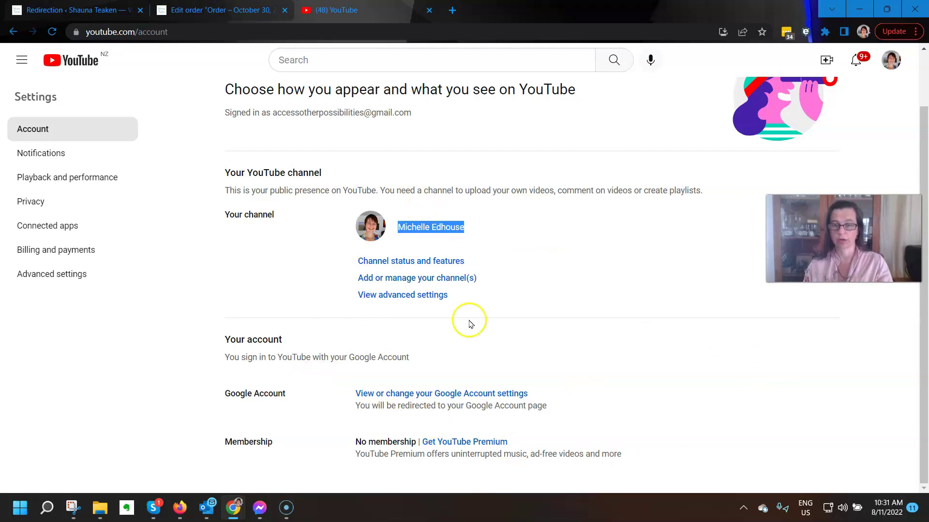
{"action": "scroll", "coordinate": [387, 344], "scroll_direction": "up", "scroll_amount": 1}
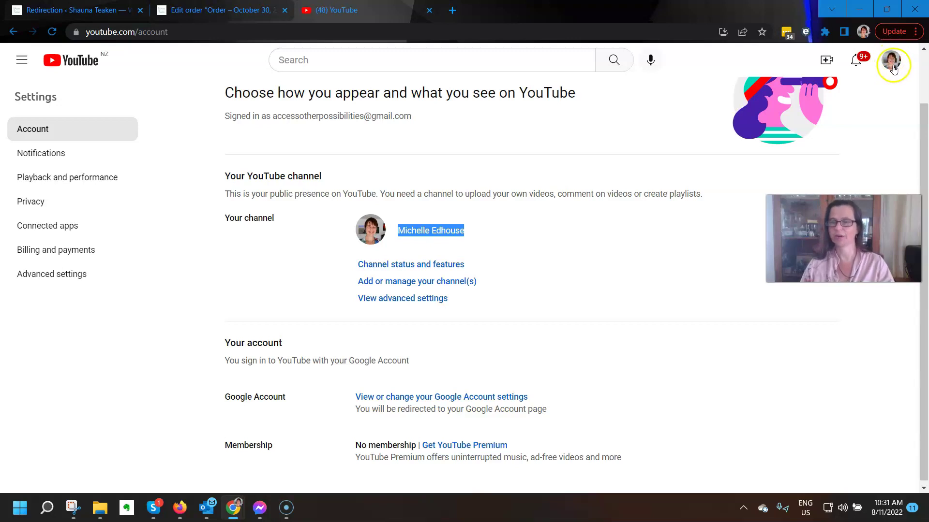
Switch YouTube to the How To Do The Web brand channel from the Switch account list.
{"action": "left_click", "coordinate": [892, 59]}
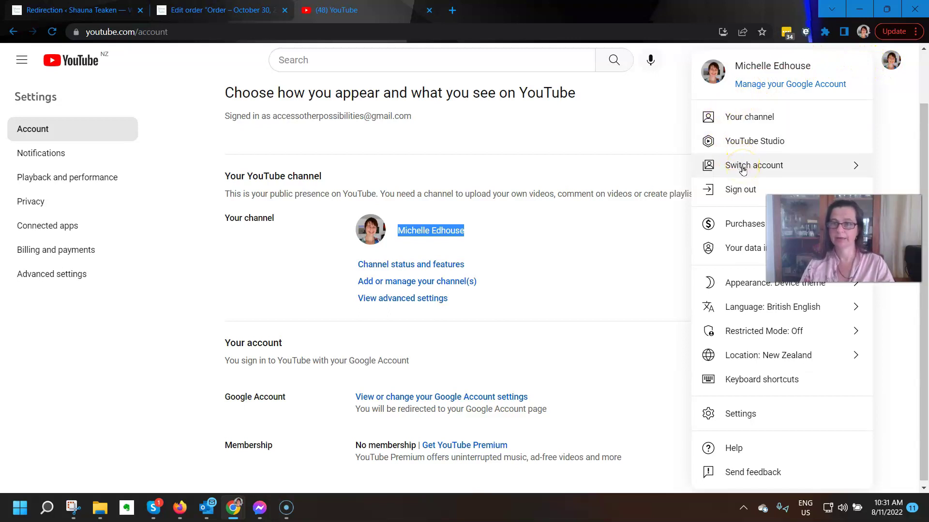
{"action": "left_click", "coordinate": [743, 169]}
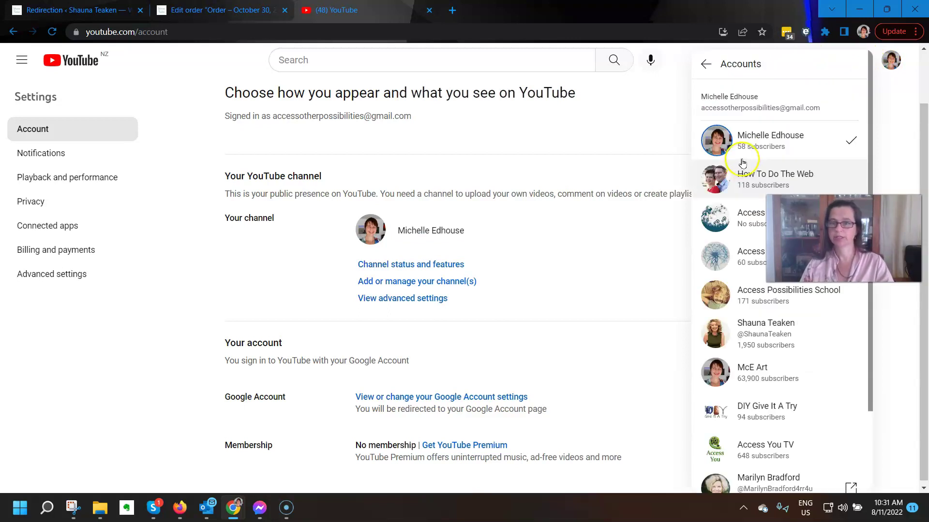
{"action": "scroll", "coordinate": [741, 163], "scroll_direction": "down", "scroll_amount": 2}
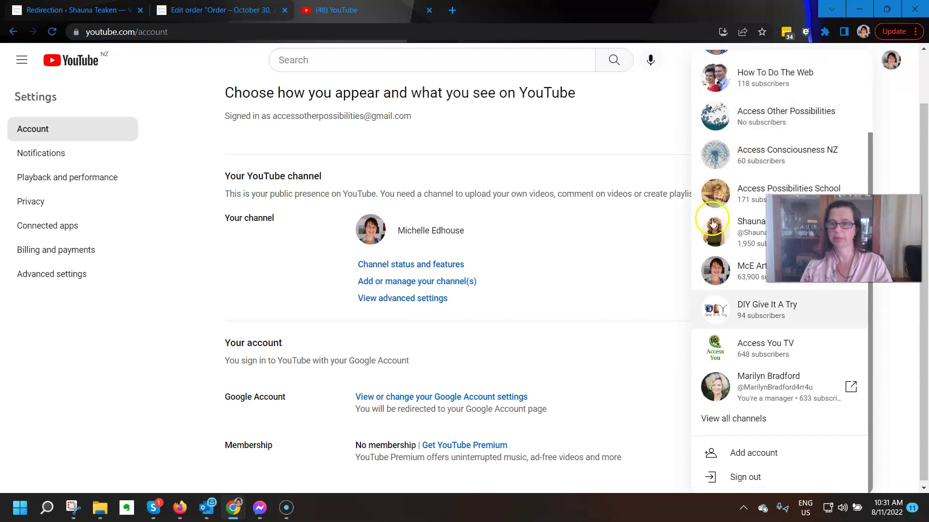
{"action": "scroll", "coordinate": [760, 144], "scroll_direction": "up", "scroll_amount": 2}
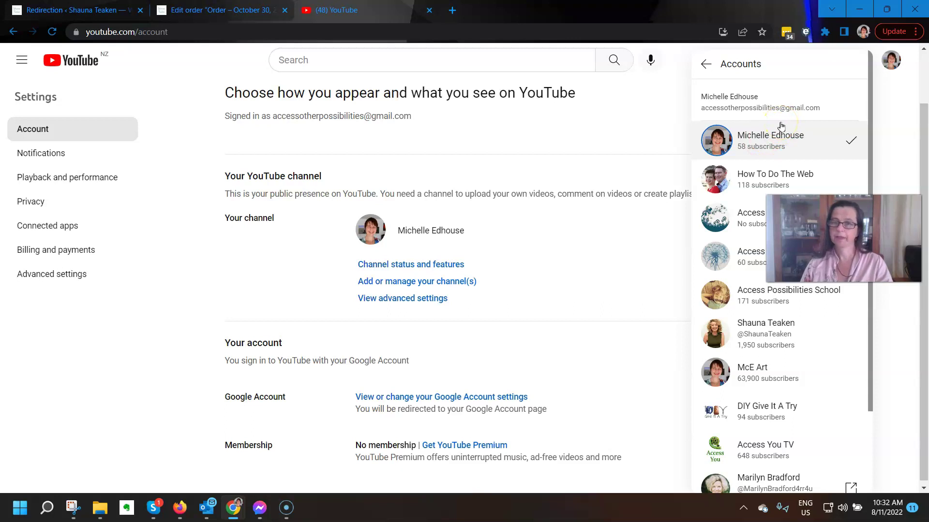
{"action": "left_click", "coordinate": [746, 179]}
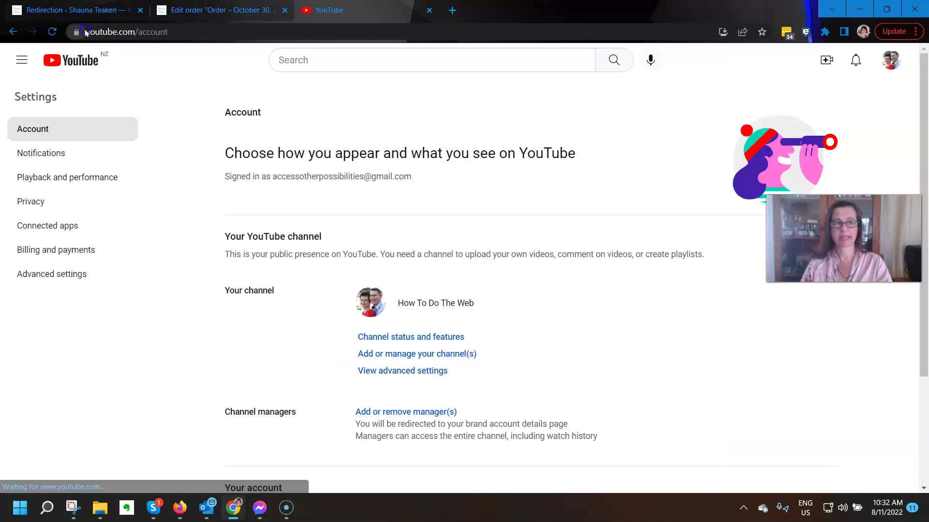
Follow 'Add or remove manager(s)' under Channel managers to the How To Do The Web Brand Account details page.
{"action": "left_click_drag", "start_coordinate": [86, 32], "coordinate": [159, 33]}
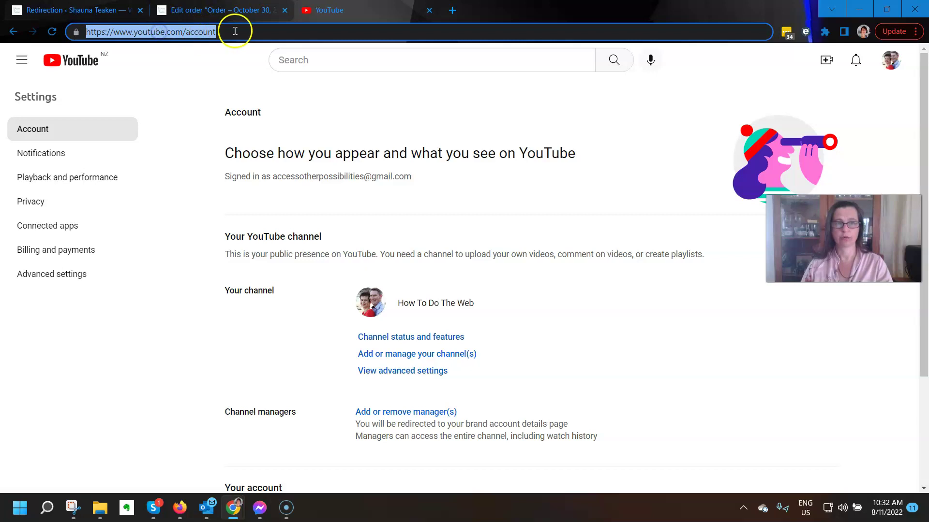
{"action": "left_click", "coordinate": [242, 31]}
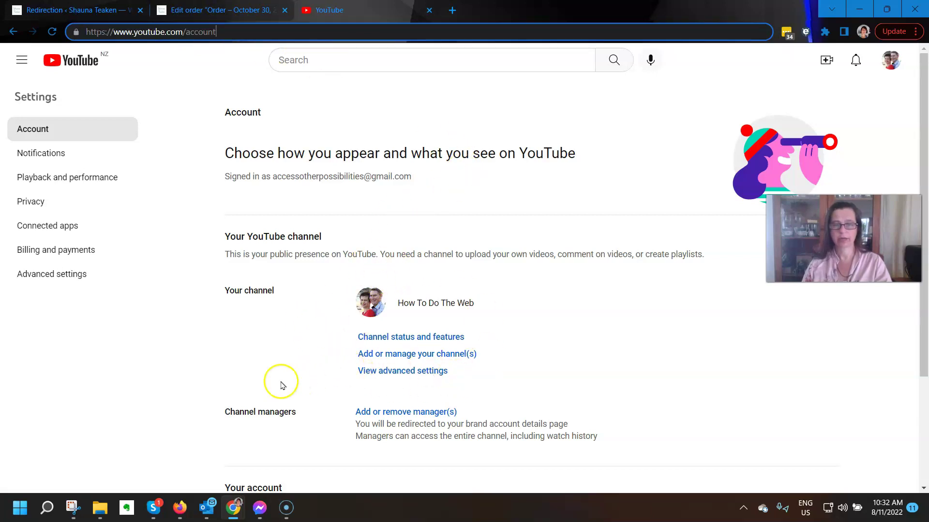
{"action": "left_click", "coordinate": [224, 413]}
{"action": "left_click_drag", "start_coordinate": [224, 414], "coordinate": [478, 410]}
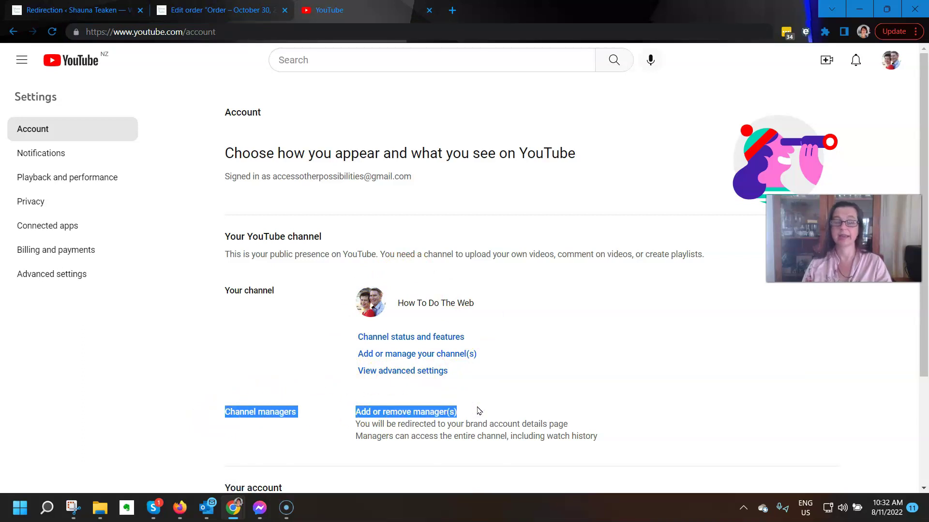
{"action": "left_click", "coordinate": [440, 415]}
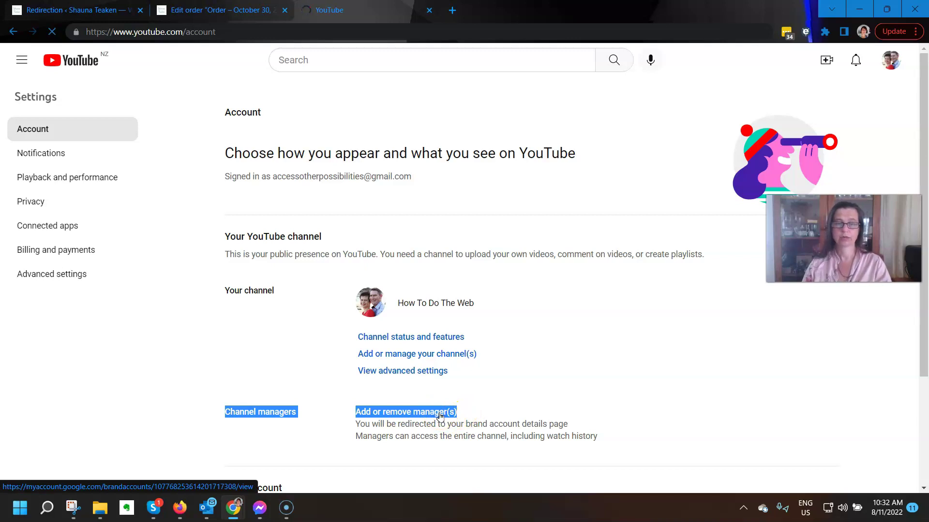
{"action": "left_click", "coordinate": [441, 415]}
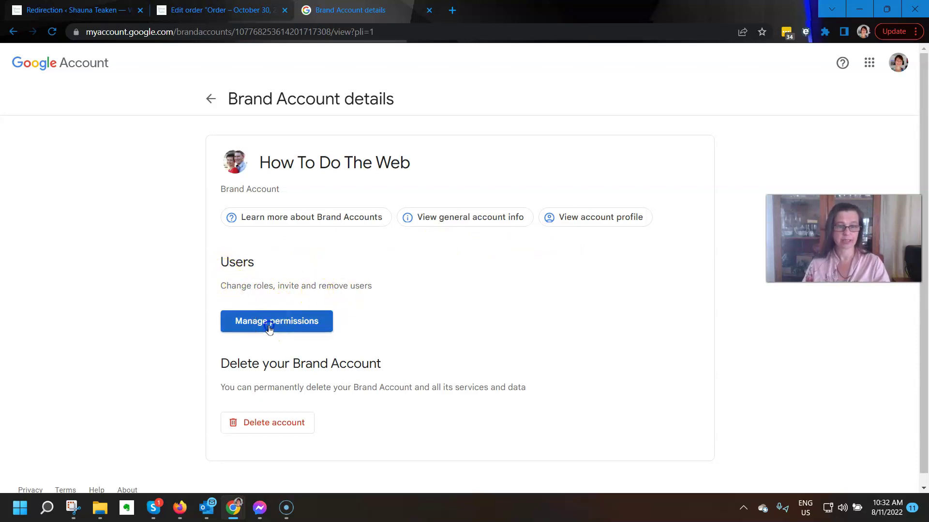
Open Manage permissions and verify identity by submitting the account password.
{"action": "left_click", "coordinate": [270, 326]}
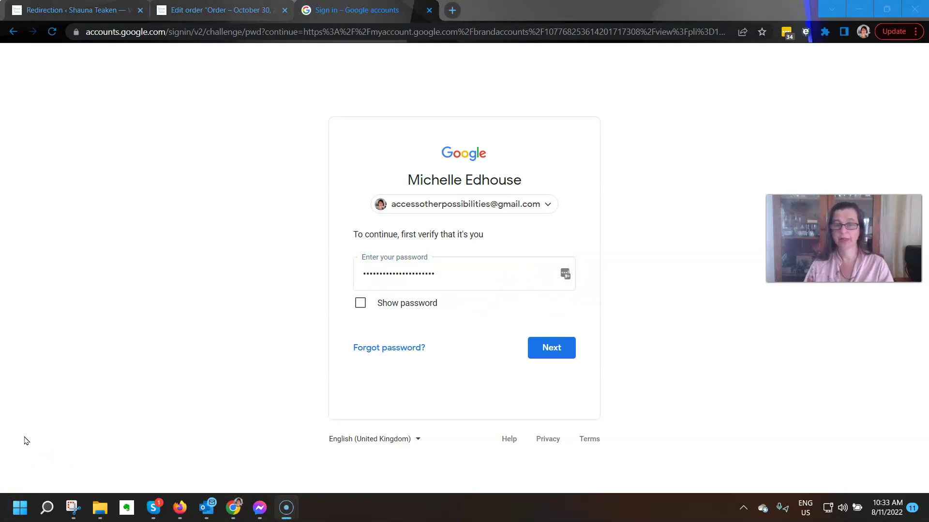
{"action": "left_click", "coordinate": [27, 438]}
{"action": "left_click", "coordinate": [551, 350]}
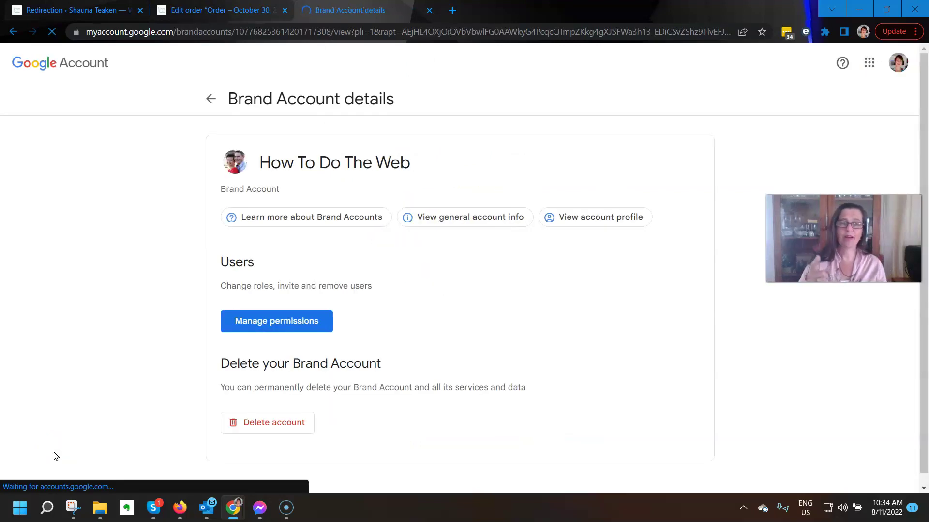
Start a new user invitation and add the suggested contact found by typing their name.
{"action": "left_click", "coordinate": [305, 323]}
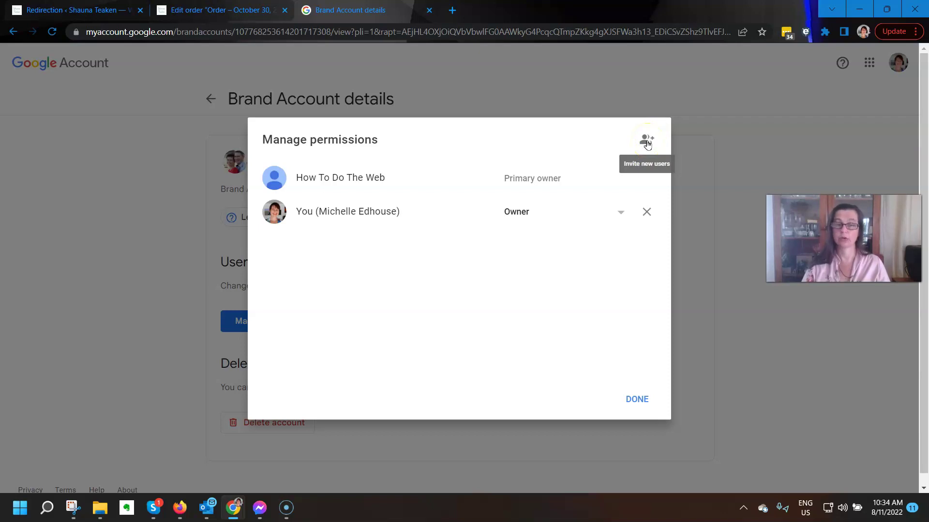
{"action": "left_click", "coordinate": [648, 143]}
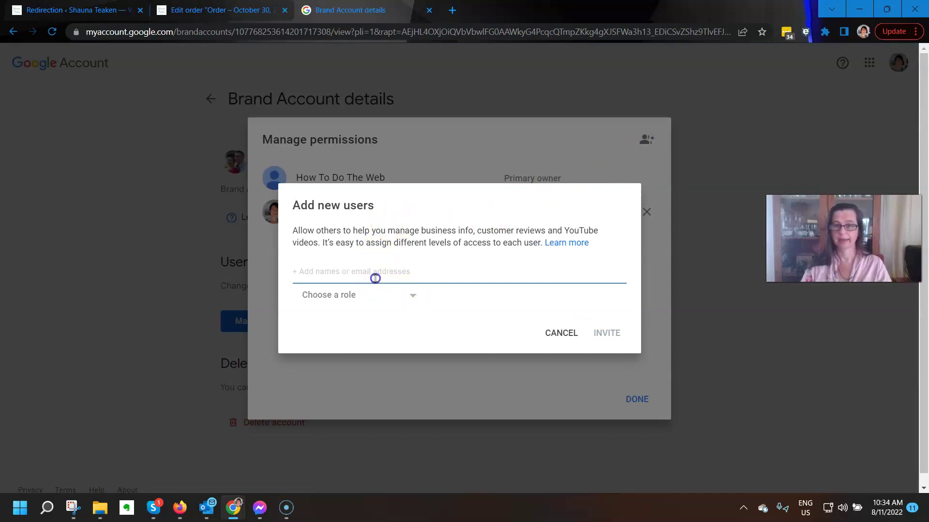
{"action": "type", "text": "glenn"}
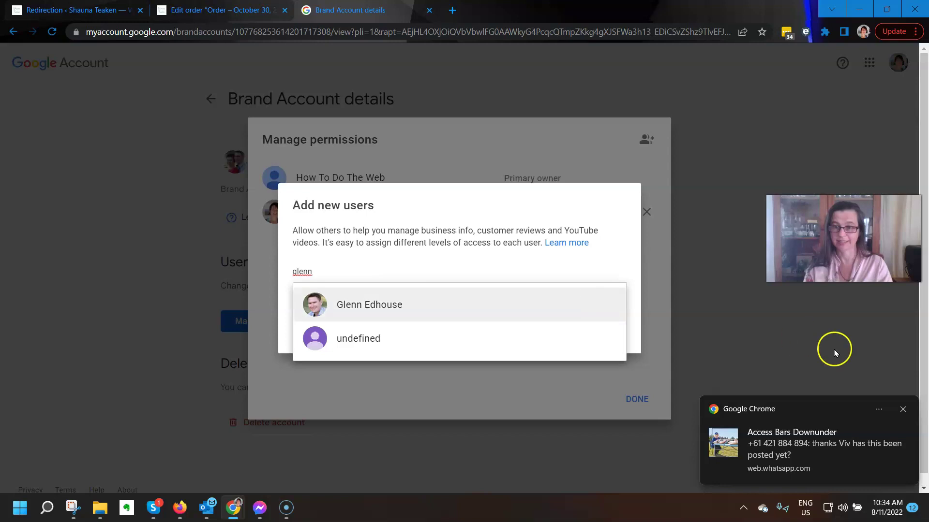
{"action": "left_click", "coordinate": [903, 409]}
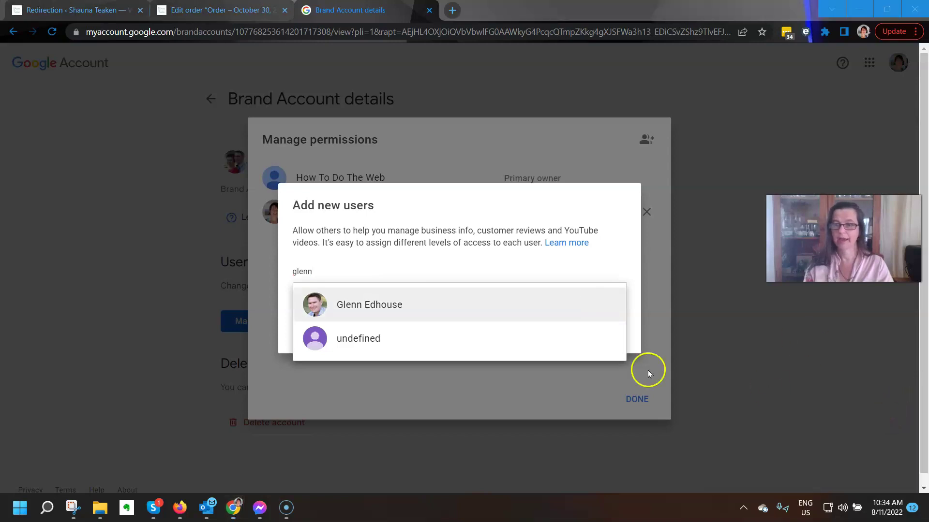
{"action": "left_click", "coordinate": [357, 301]}
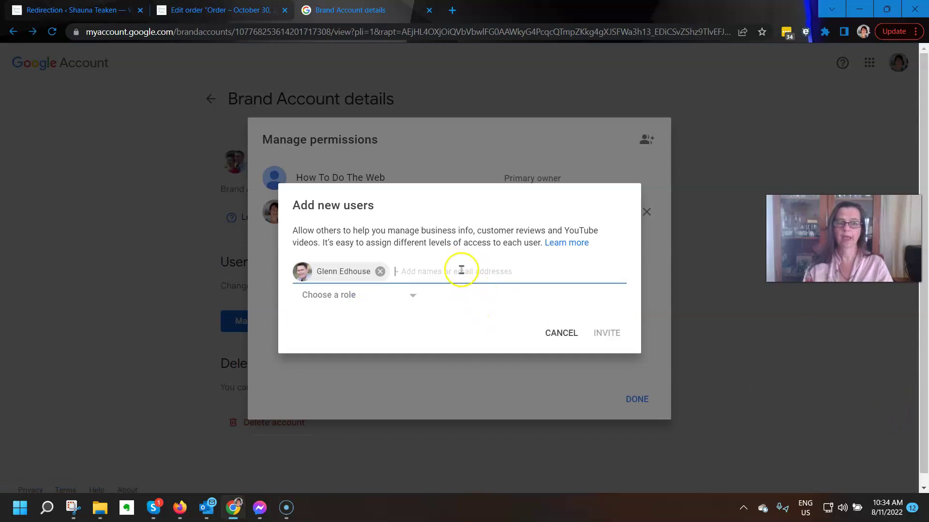
Give the invitee the Manager role and send the invitation.
{"action": "left_click", "coordinate": [338, 301]}
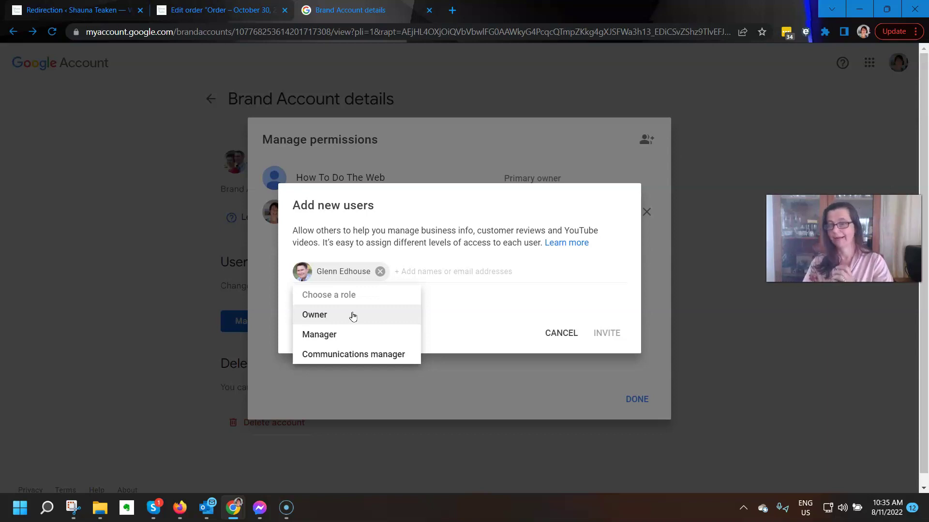
{"action": "left_click", "coordinate": [353, 336]}
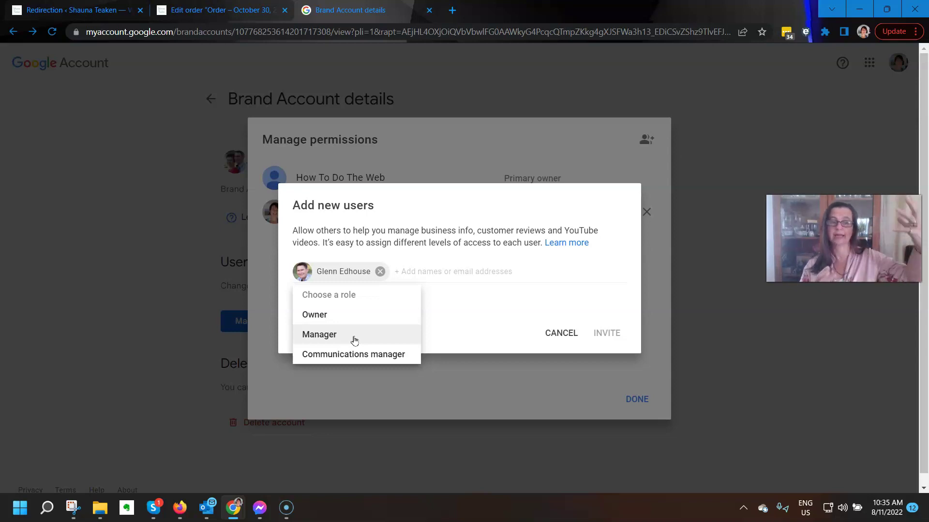
{"action": "left_click", "coordinate": [361, 363]}
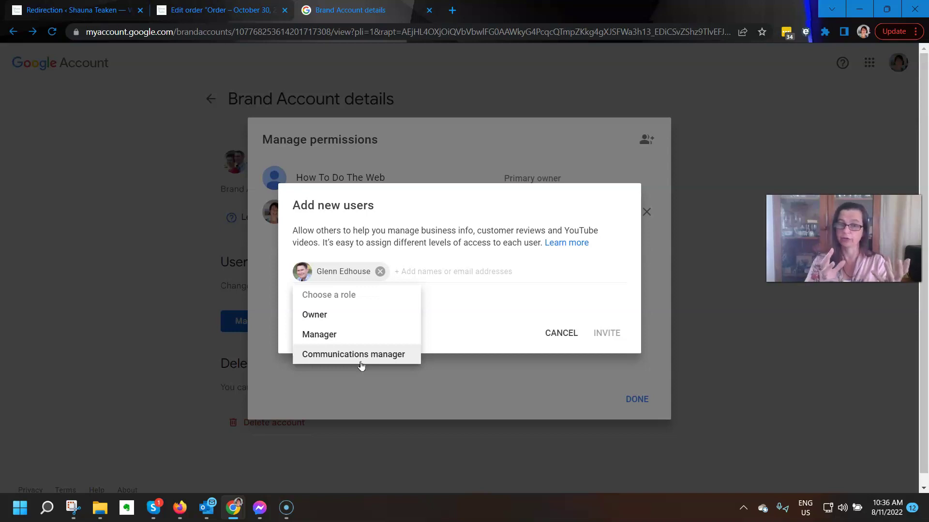
{"action": "left_click", "coordinate": [352, 333]}
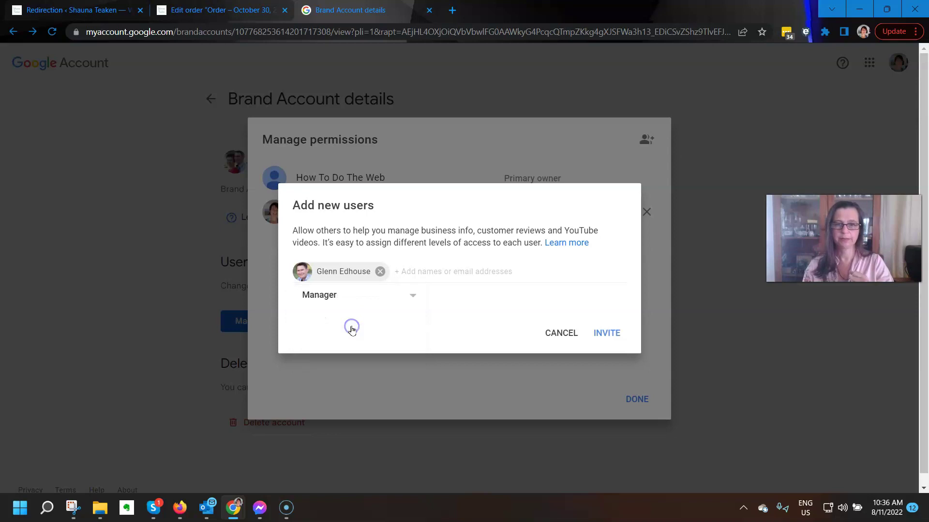
{"action": "left_click", "coordinate": [607, 335]}
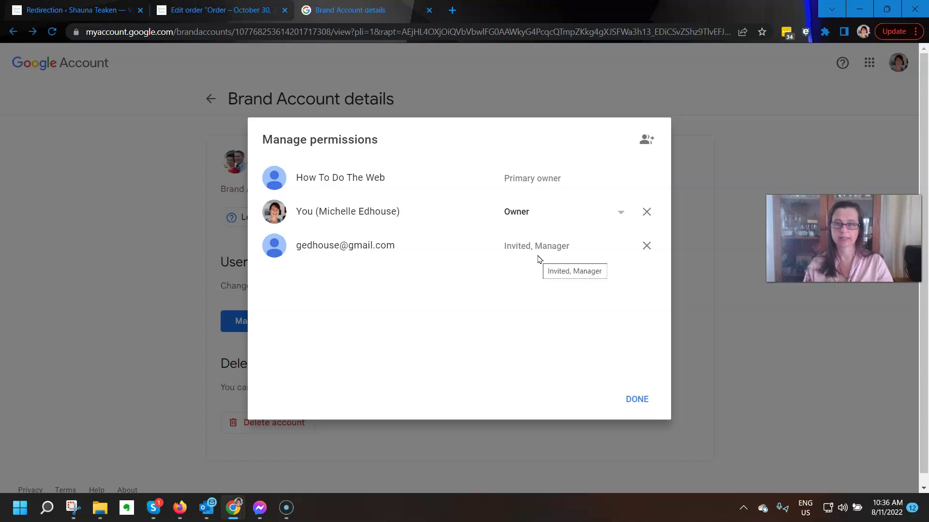
Close Manage permissions with DONE and show the signed-in account's profile card.
{"action": "left_click", "coordinate": [646, 401]}
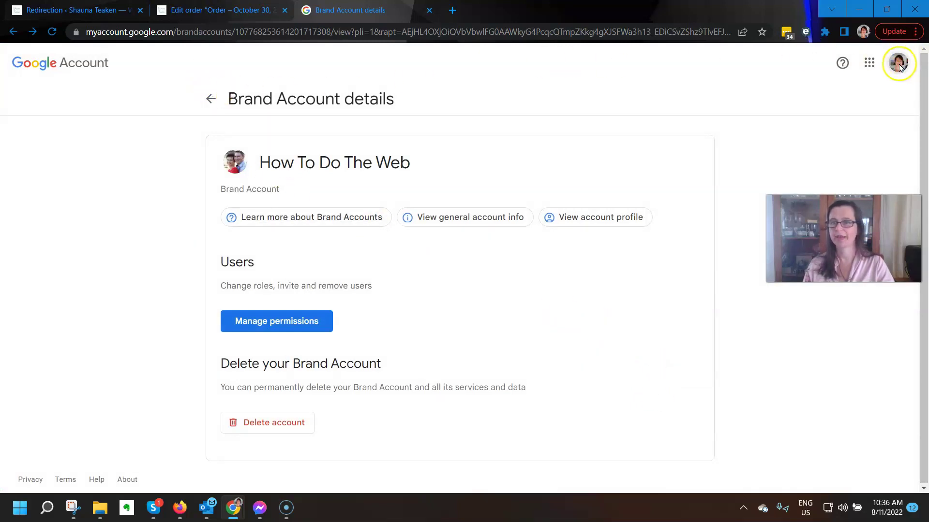
{"action": "left_click", "coordinate": [899, 67]}
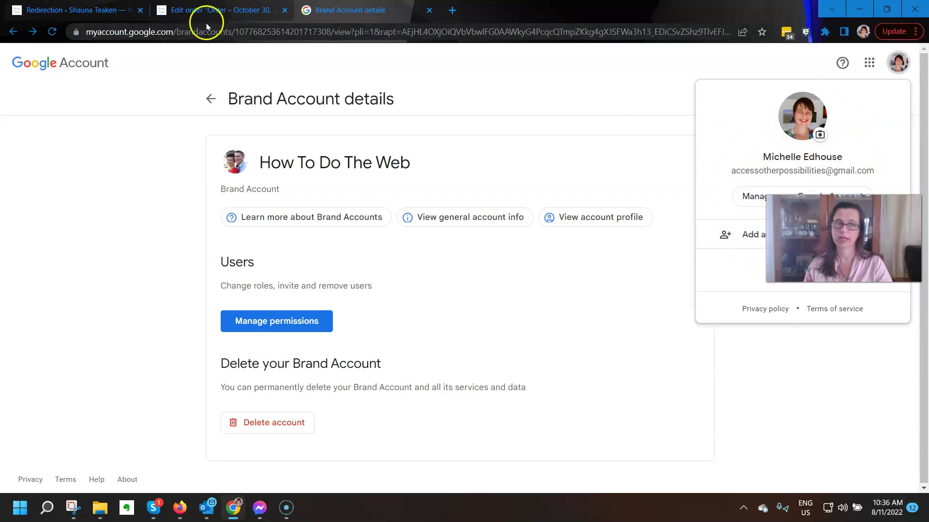
Replace the address with 'you' to load the YouTube home page in this tab.
{"action": "left_click", "coordinate": [164, 32]}
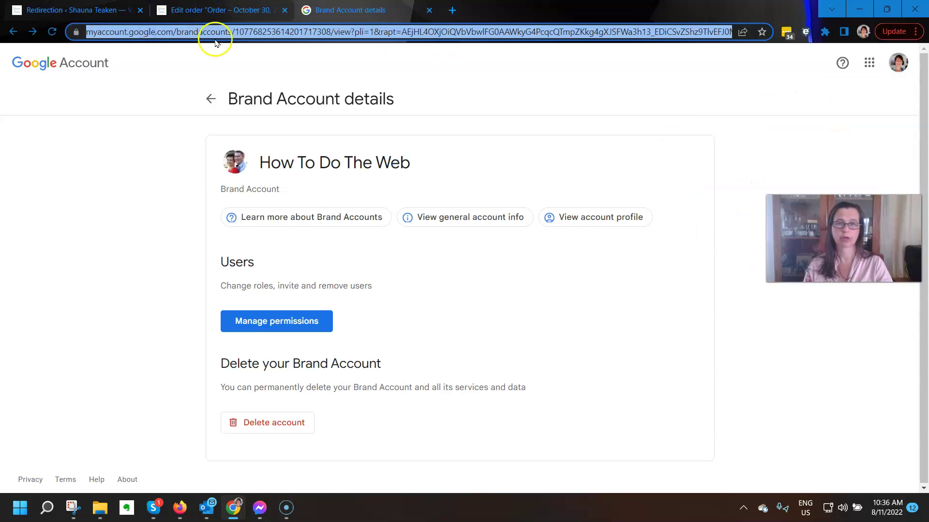
{"action": "type", "text": "you"}
{"action": "key", "text": "Return"}
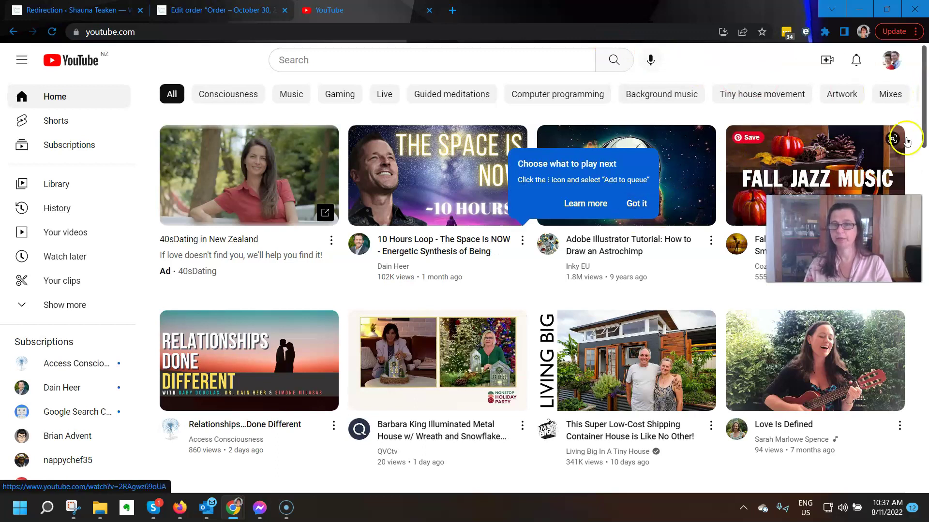
{"action": "left_click", "coordinate": [892, 67]}
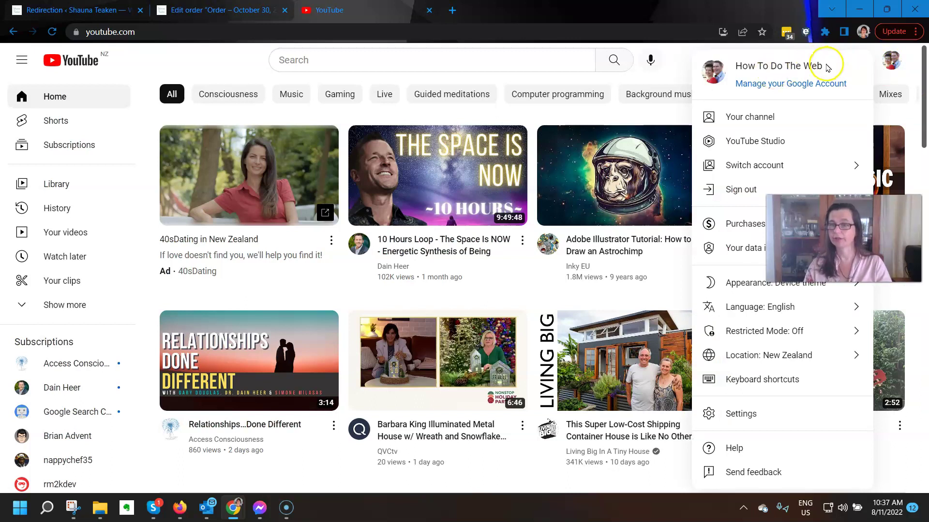
{"action": "left_click", "coordinate": [754, 162]}
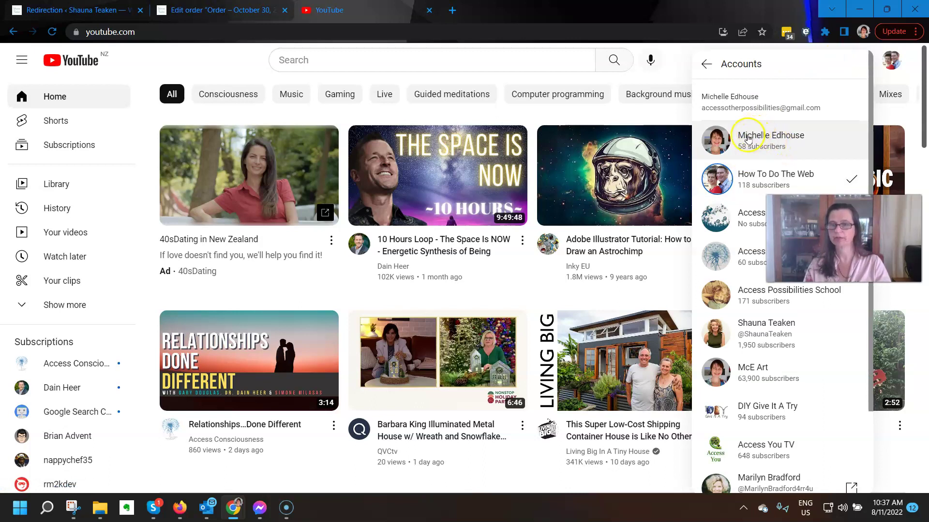
{"action": "scroll", "coordinate": [736, 155], "scroll_direction": "down", "scroll_amount": 1}
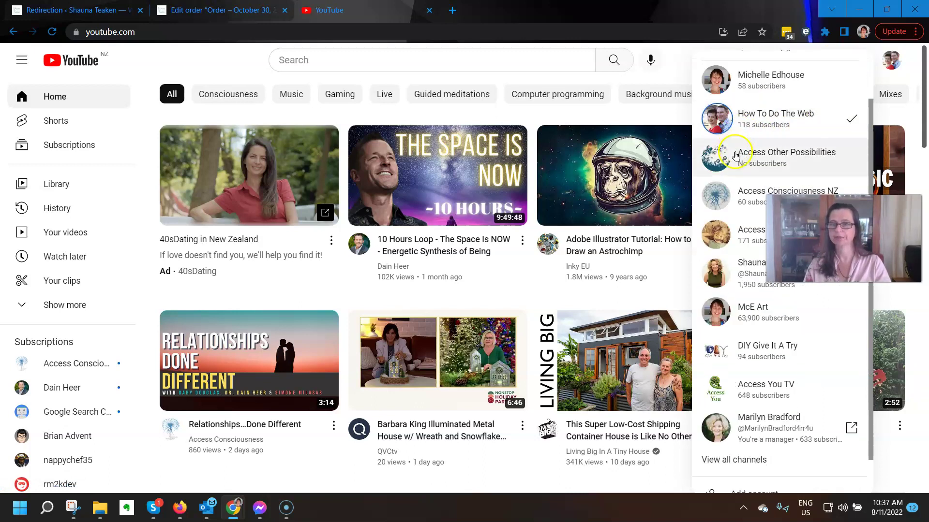
{"action": "left_click", "coordinate": [775, 425]}
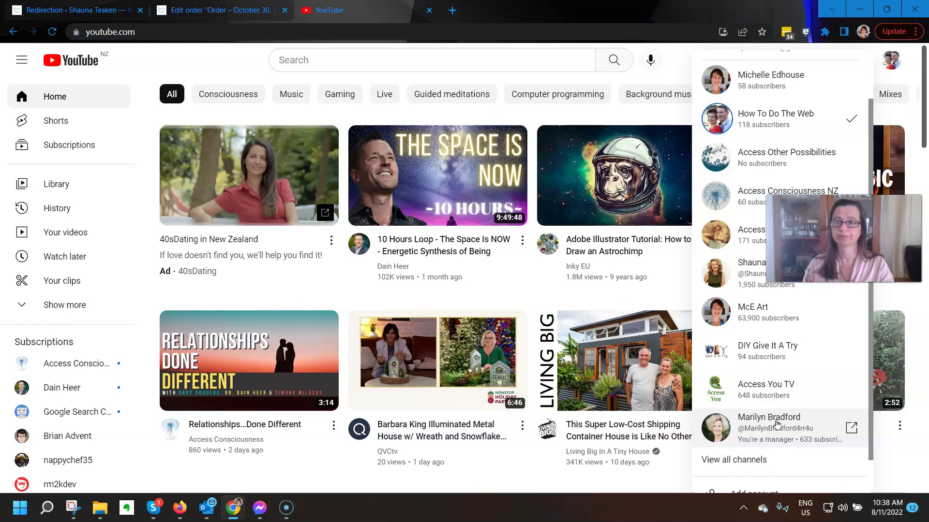
{"action": "left_click", "coordinate": [677, 62]}
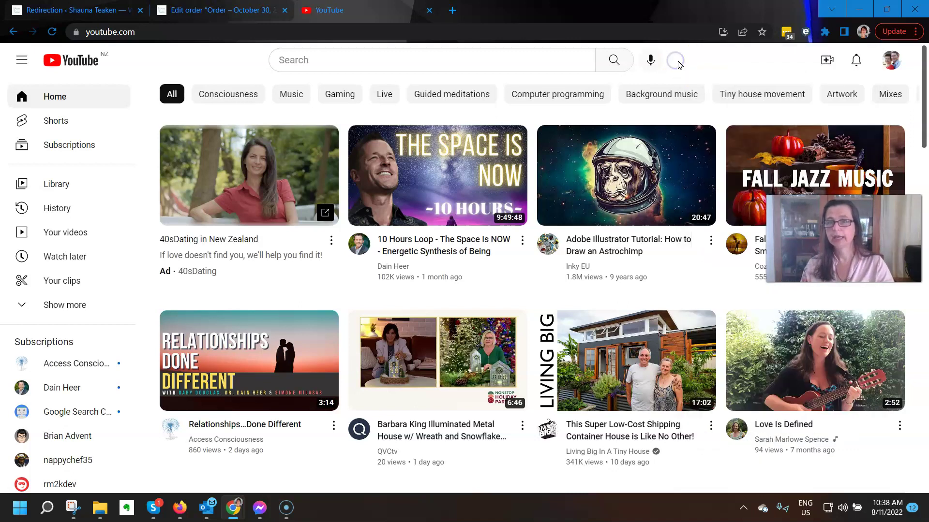
Switch YouTube to the personal account, then open a new browser tab.
{"action": "left_click", "coordinate": [891, 60]}
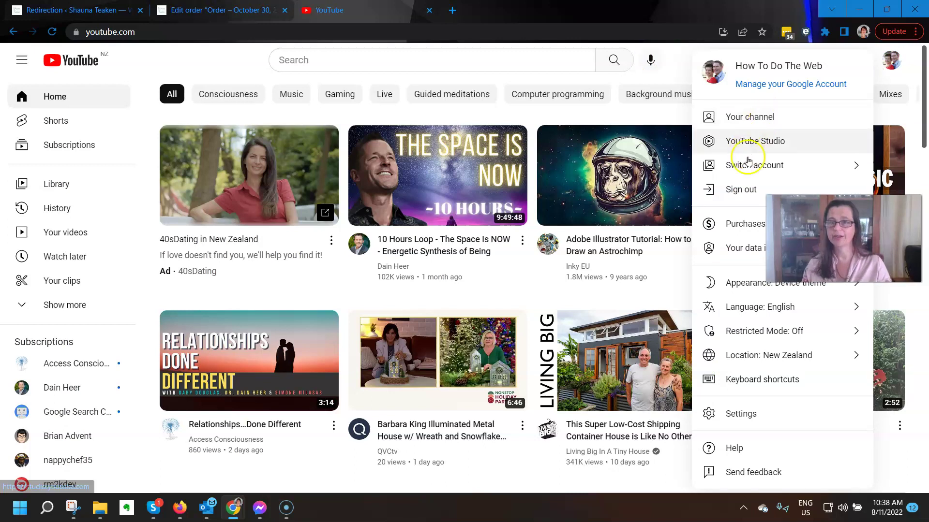
{"action": "left_click", "coordinate": [749, 170]}
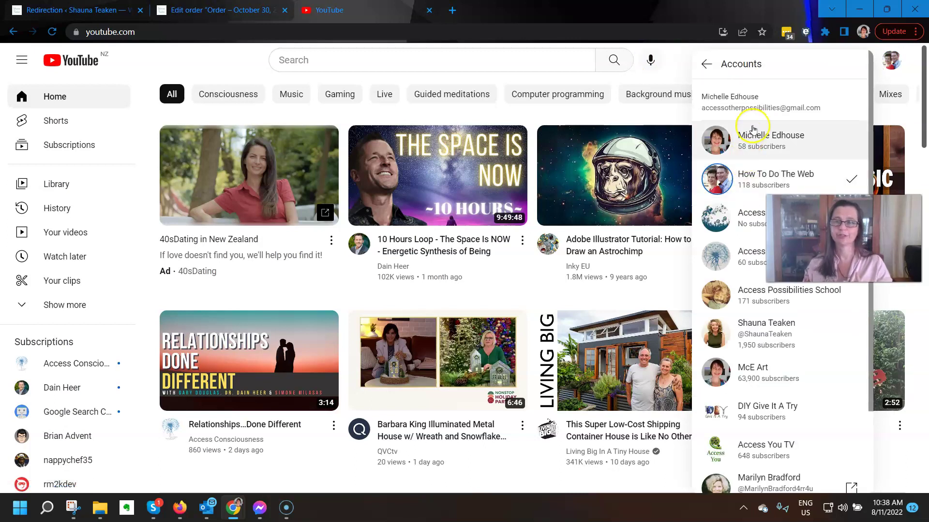
{"action": "left_click", "coordinate": [753, 130]}
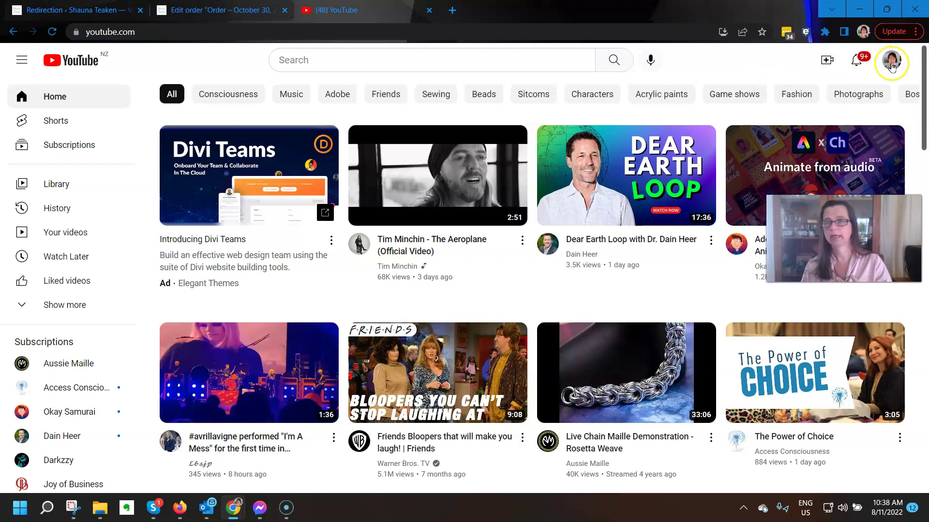
{"action": "left_click", "coordinate": [891, 66]}
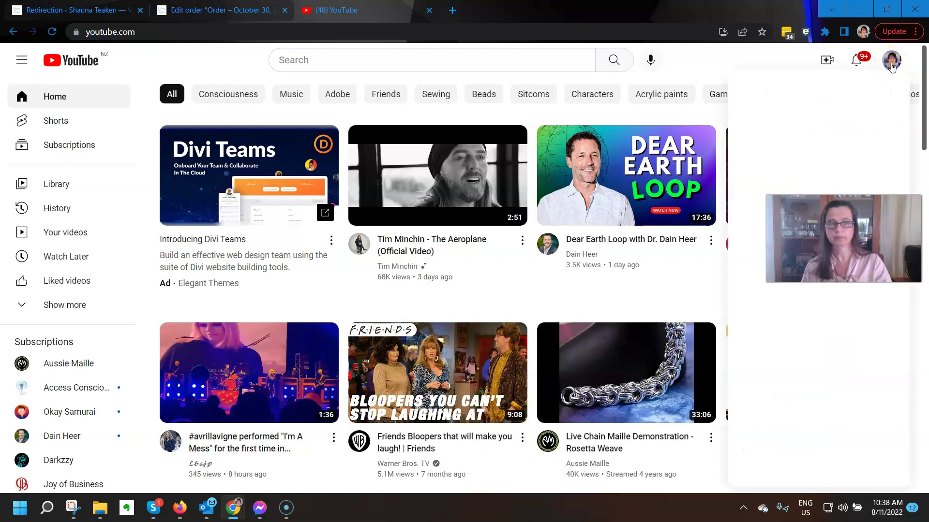
{"action": "left_click", "coordinate": [745, 142]}
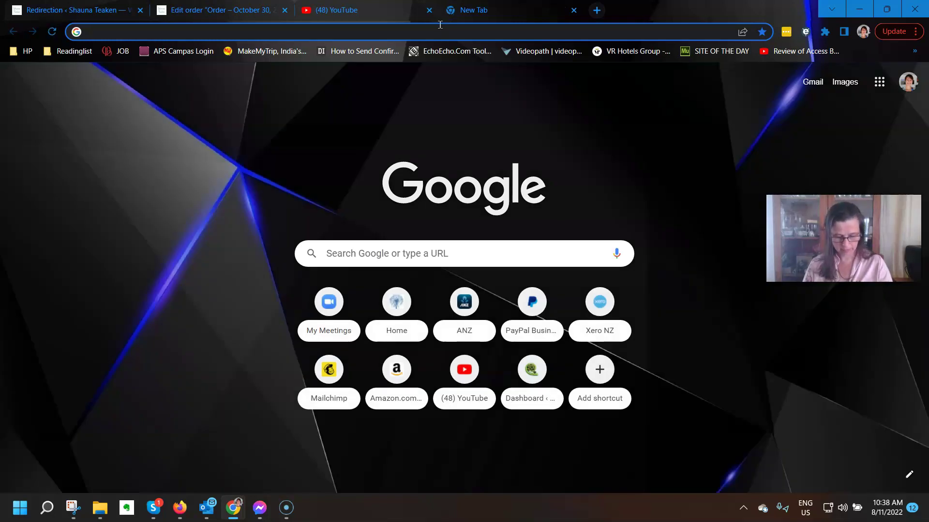
Load Google Drive via 'drive', browse the Google apps grid, and show the account details panel.
{"action": "type", "text": "drive"}
{"action": "key", "text": "Return"}
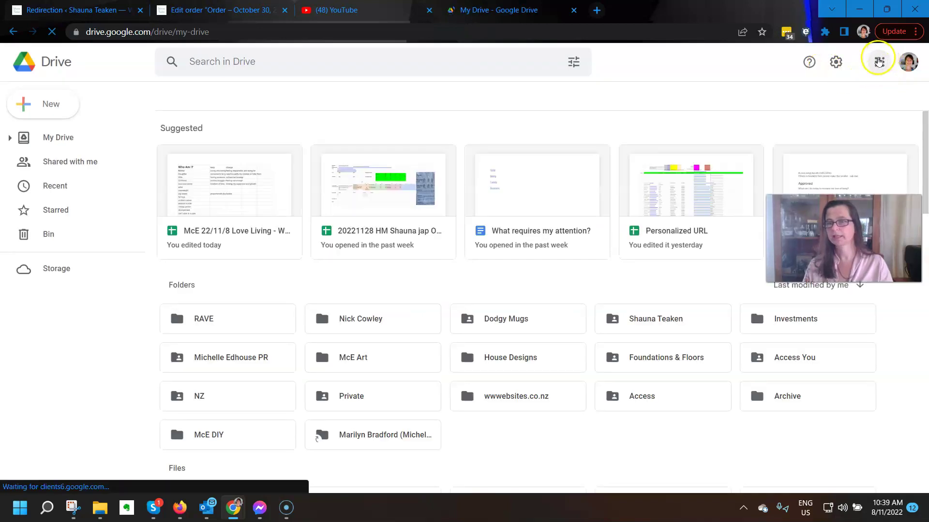
{"action": "left_click", "coordinate": [879, 62]}
{"action": "scroll", "coordinate": [899, 95], "scroll_direction": "down", "scroll_amount": 5}
{"action": "scroll", "coordinate": [898, 96], "scroll_direction": "down", "scroll_amount": 4}
{"action": "scroll", "coordinate": [898, 97], "scroll_direction": "down", "scroll_amount": 3}
{"action": "left_click", "coordinate": [802, 168]}
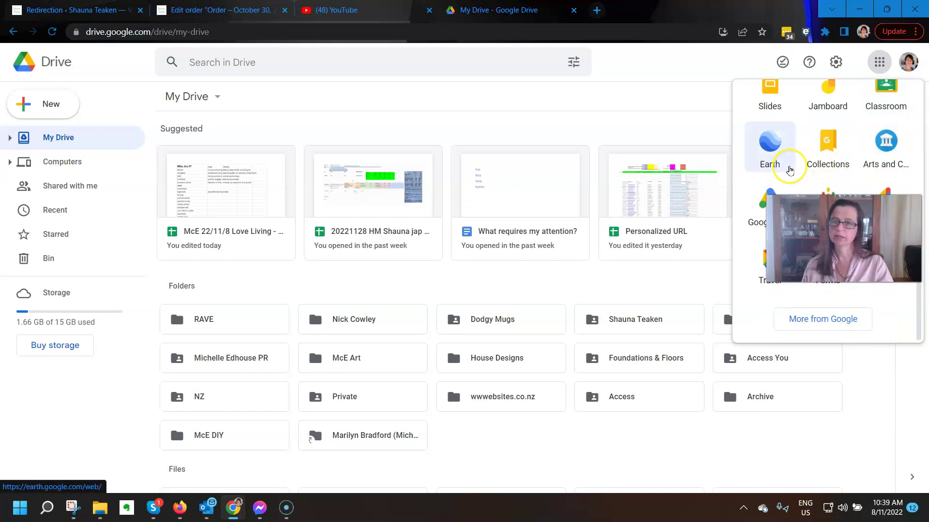
{"action": "left_click_drag", "start_coordinate": [783, 166], "coordinate": [890, 133]}
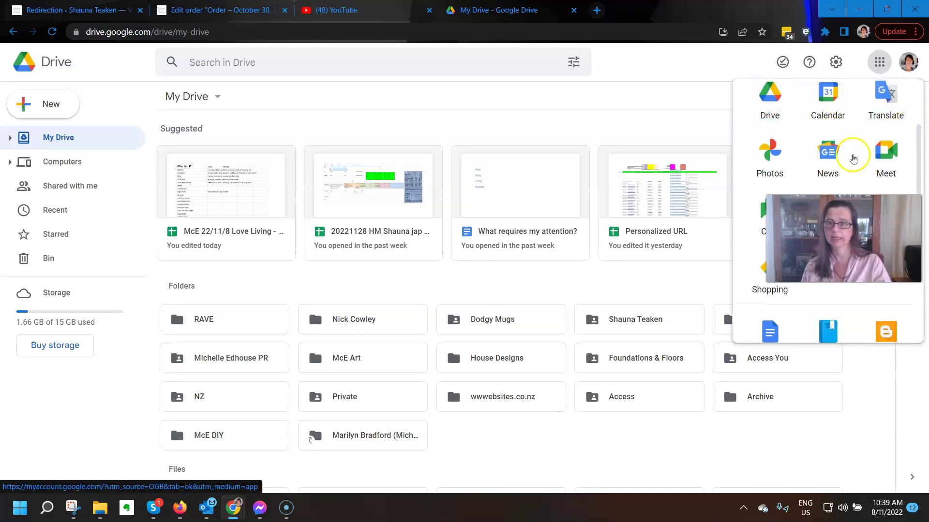
{"action": "scroll", "coordinate": [770, 155], "scroll_direction": "up", "scroll_amount": 3}
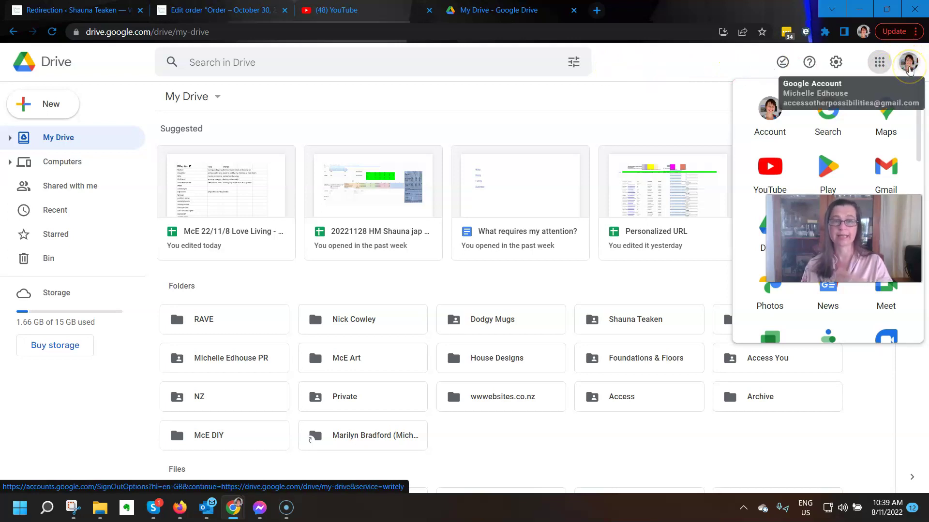
{"action": "left_click", "coordinate": [908, 63]}
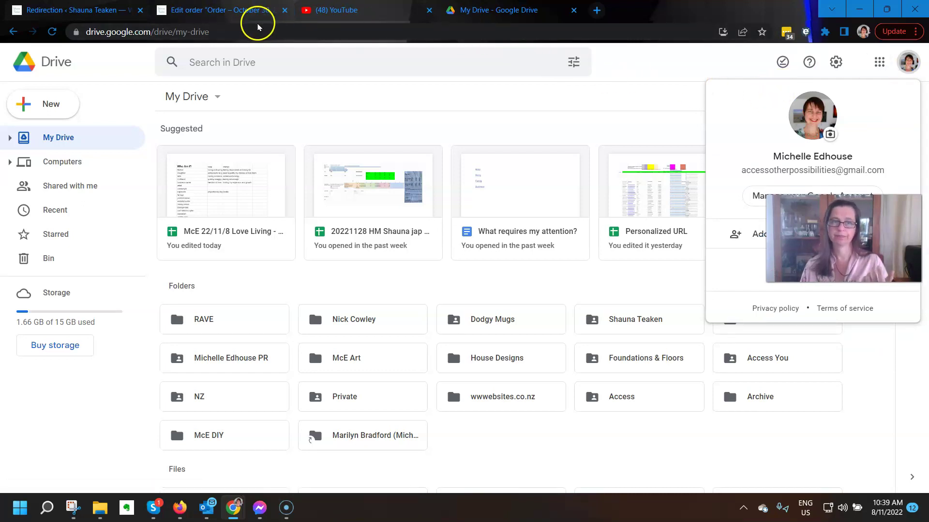
Back on the YouTube tab, switch to the How To Do The Web channel.
{"action": "left_click", "coordinate": [334, 10]}
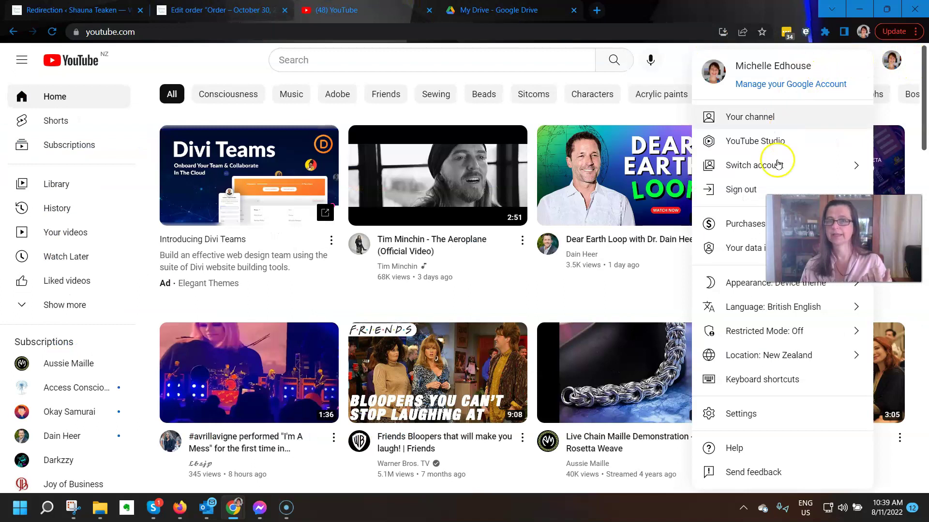
{"action": "left_click", "coordinate": [744, 167]}
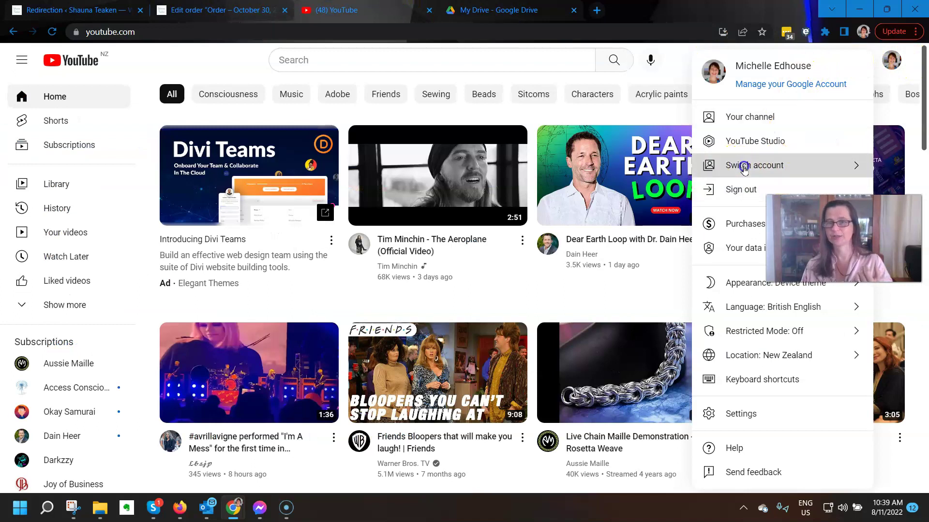
{"action": "left_click", "coordinate": [745, 232]}
{"action": "left_click", "coordinate": [749, 180]}
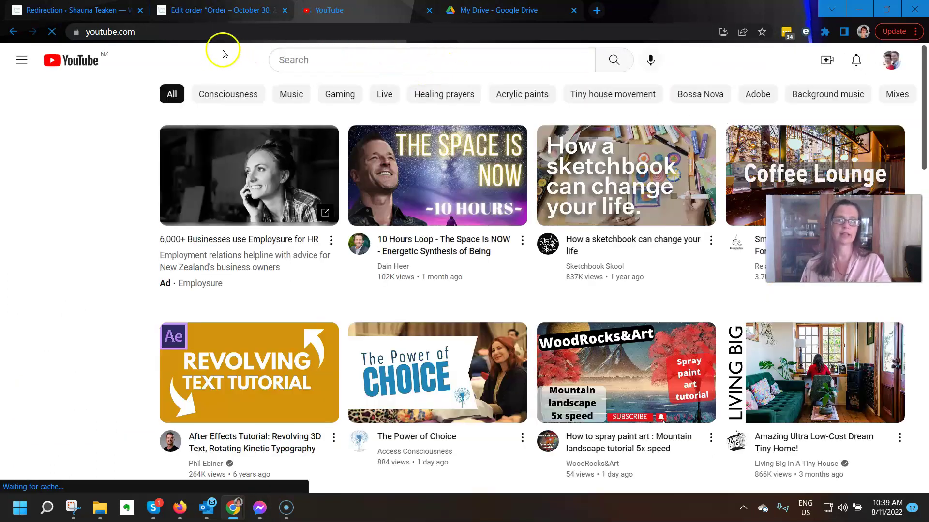
Append '/account' to the YouTube address to head to the account settings.
{"action": "left_click", "coordinate": [152, 34]}
{"action": "left_click", "coordinate": [163, 32]}
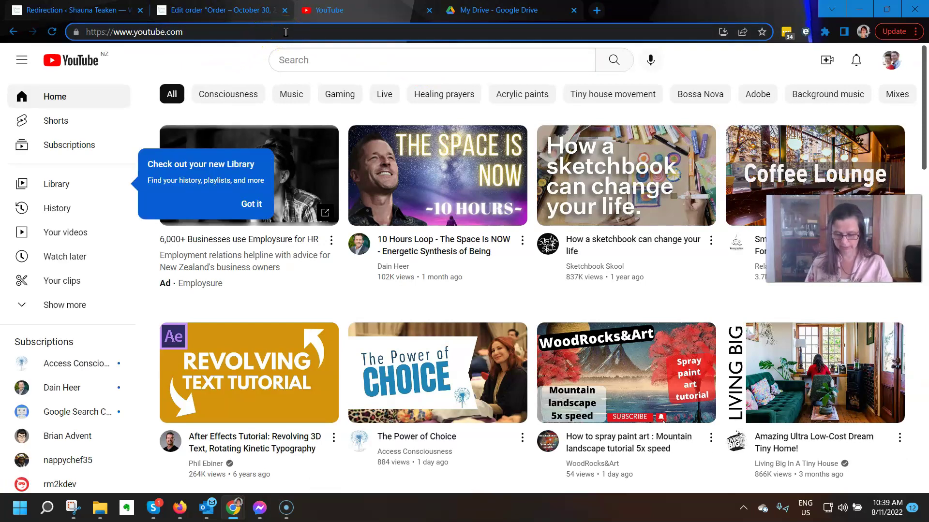
{"action": "type", "text": "/account"}
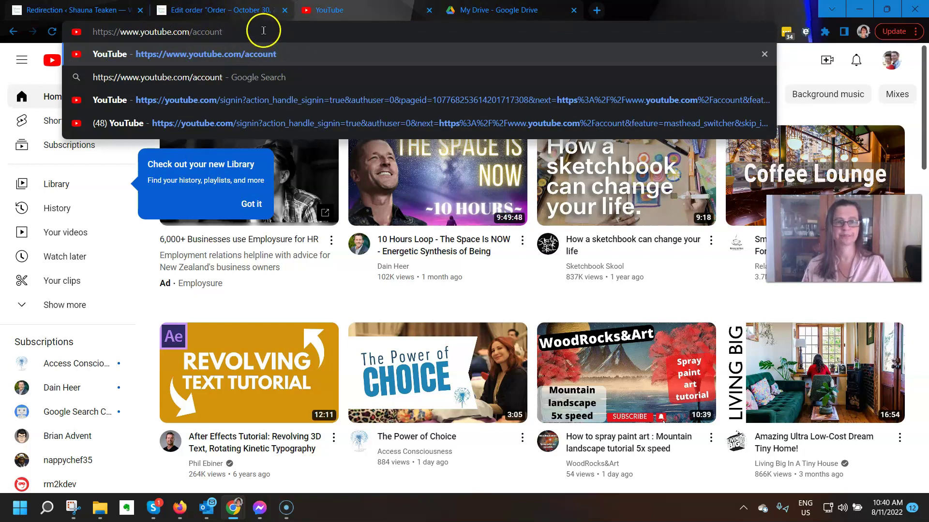
Load youtube.com/account and go to 'Add or remove manager(s)' for the How To Do The Web brand account.
{"action": "key", "text": "Return"}
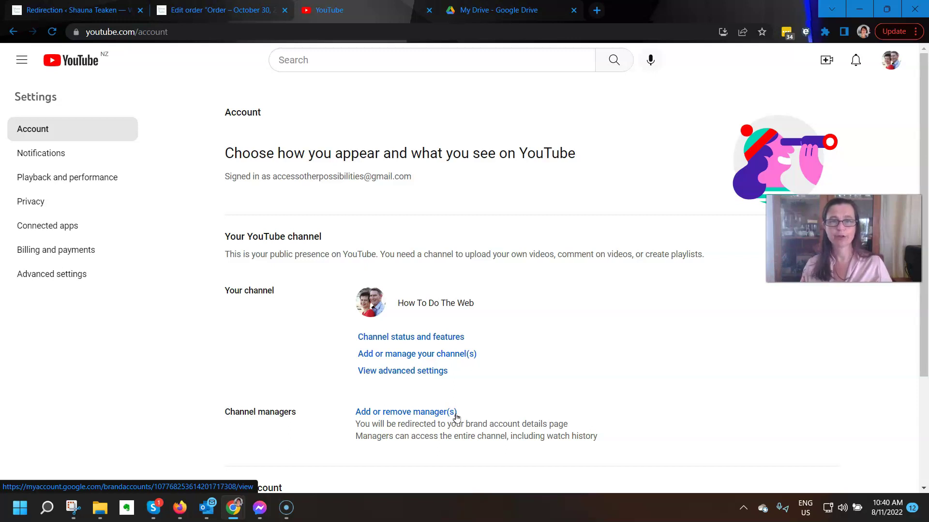
{"action": "left_click", "coordinate": [412, 415]}
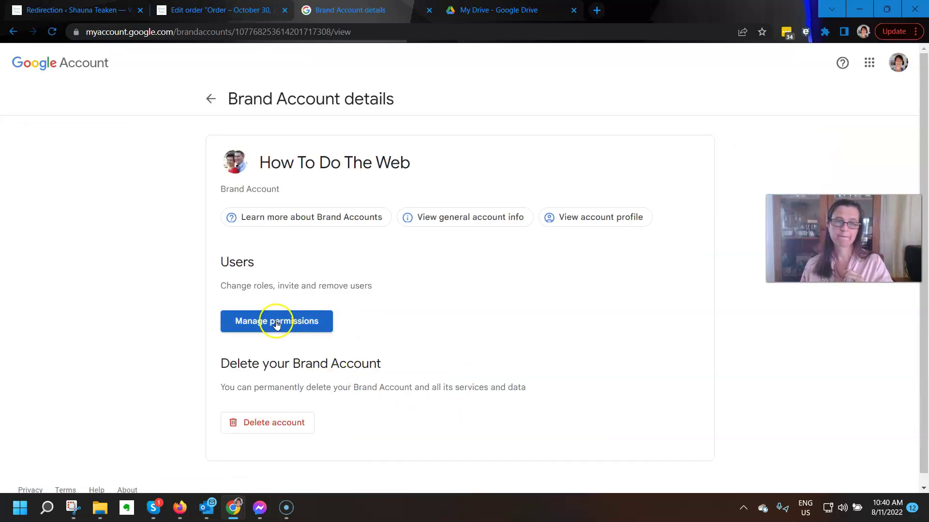
In Manage permissions, start revoking the pending manager invitation for the invited address.
{"action": "left_click", "coordinate": [275, 321]}
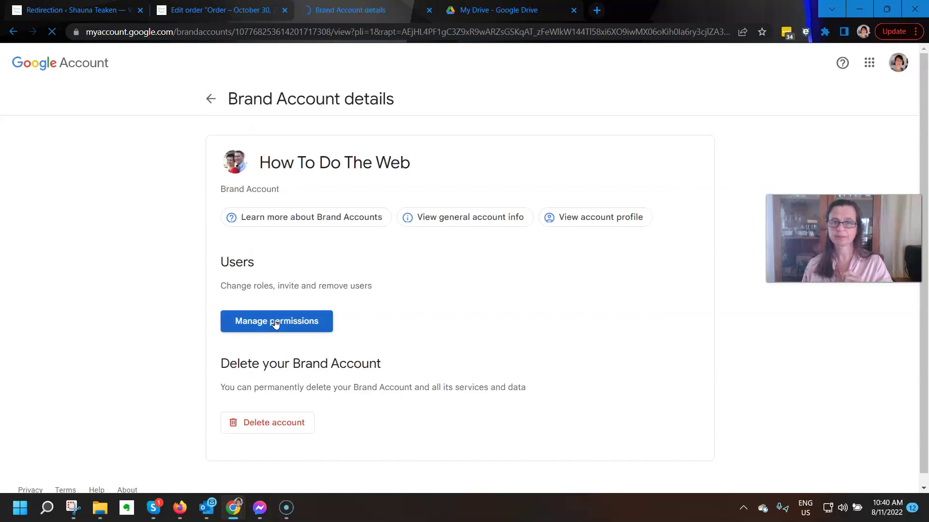
{"action": "left_click", "coordinate": [342, 333]}
{"action": "left_click", "coordinate": [286, 320]}
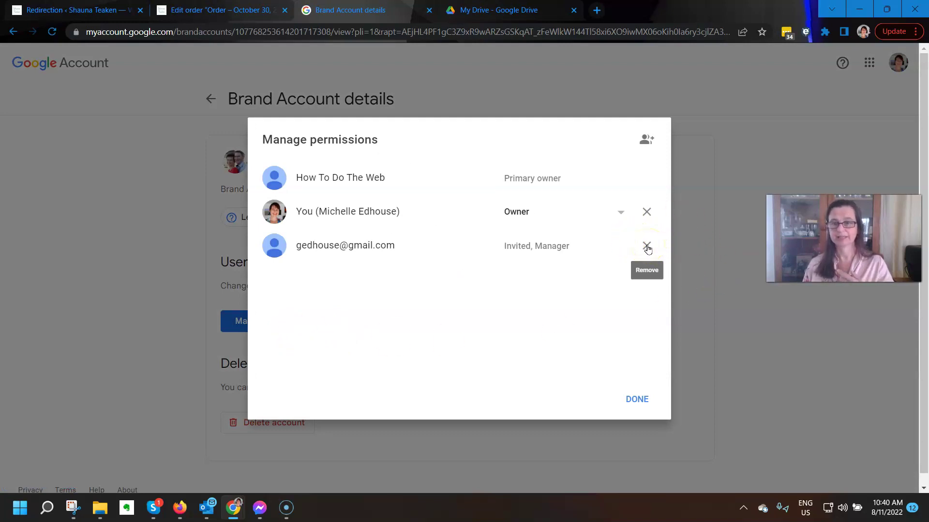
{"action": "left_click", "coordinate": [646, 247]}
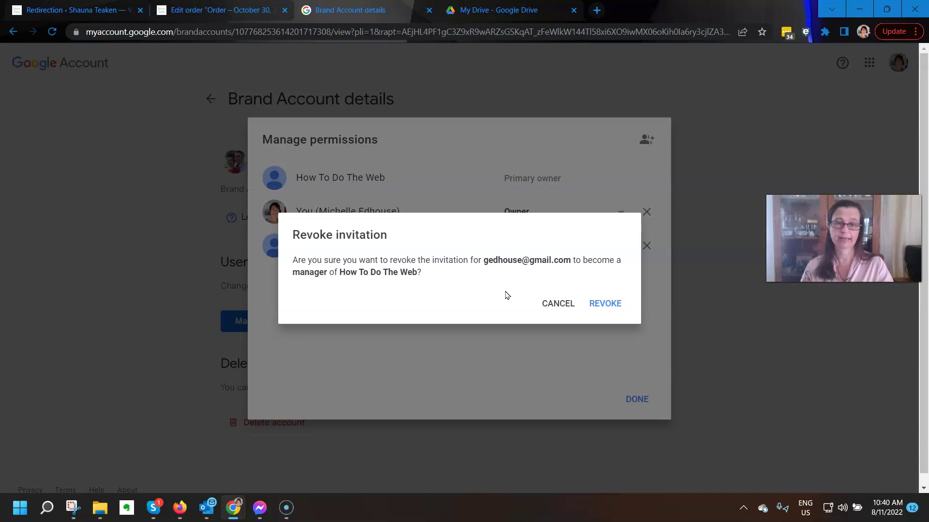
Confirm REVOKE to cancel the pending Manager invitation to How To Do The Web.
{"action": "left_click", "coordinate": [602, 305]}
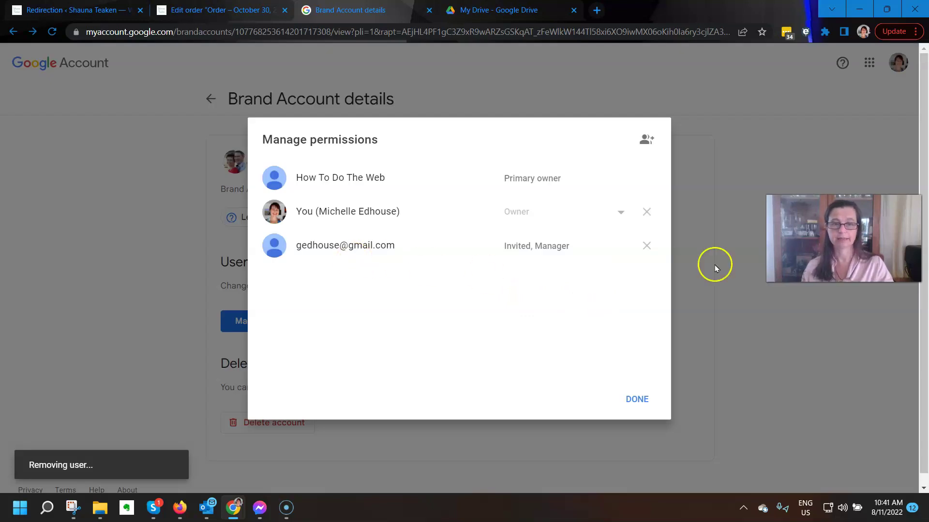